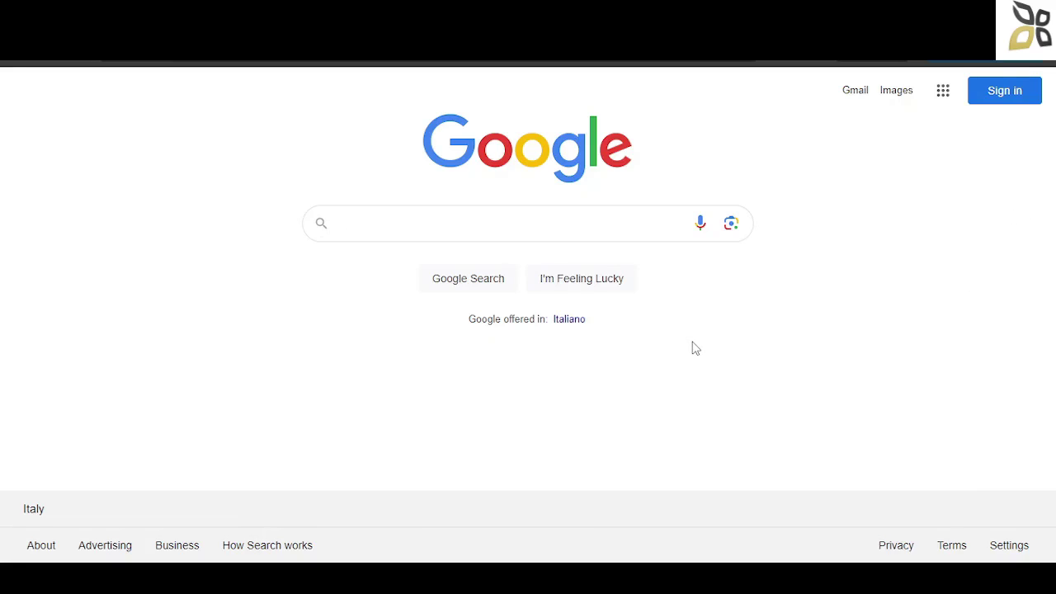
Search Google for ilovepdf, open the iLovePDF website and dismiss the offer to switch to Italian.
type("il")
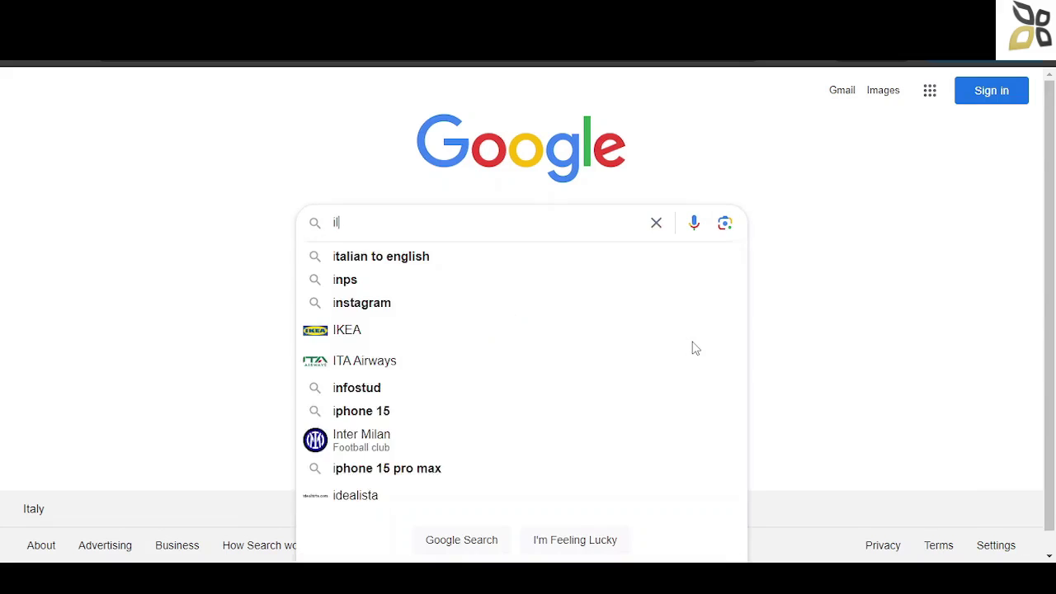
type("ovepdf")
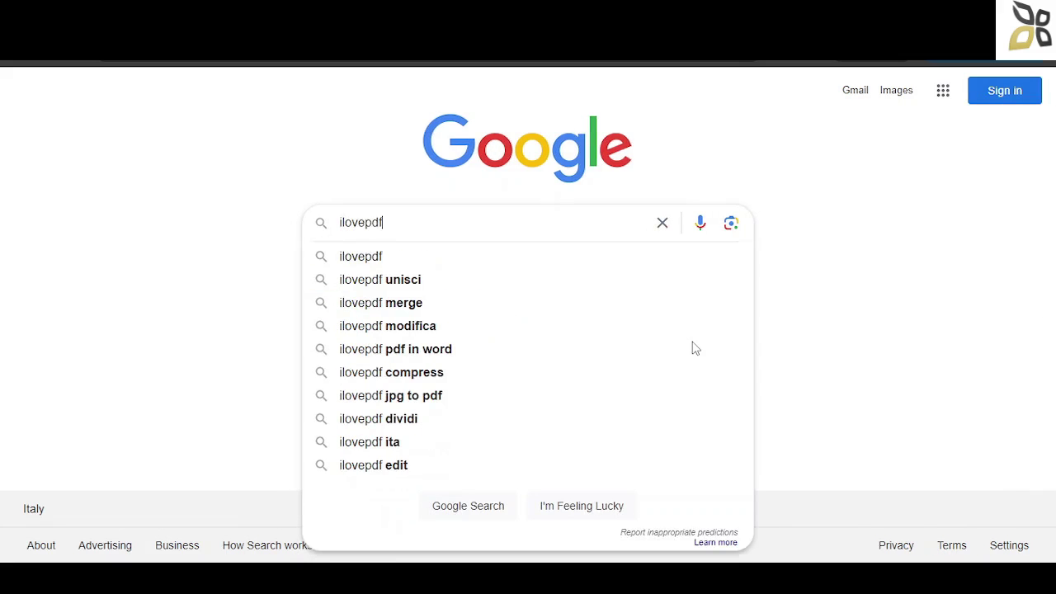
key("Return")
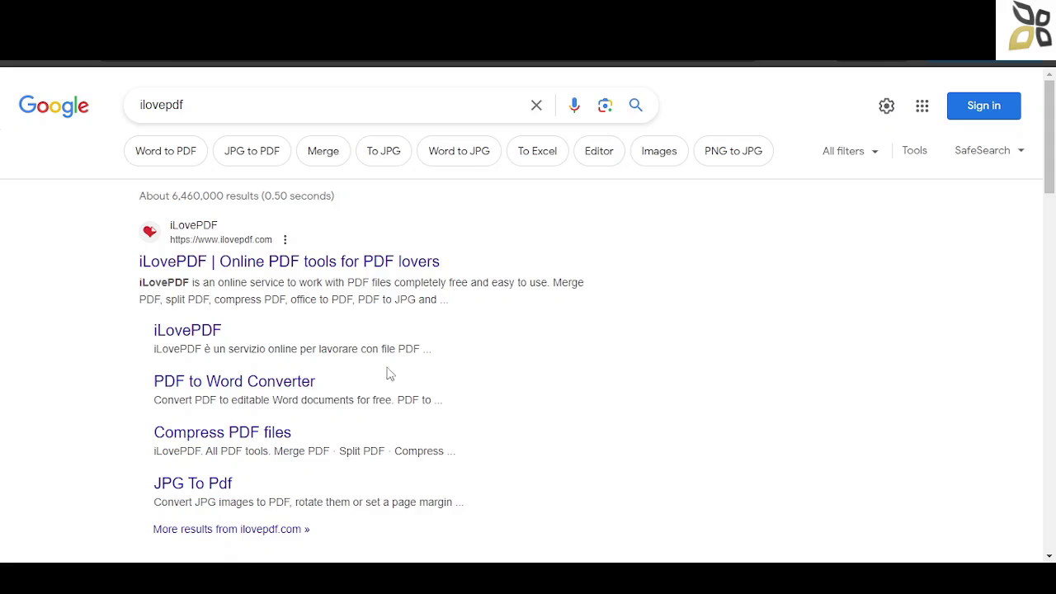
left_click(386, 262)
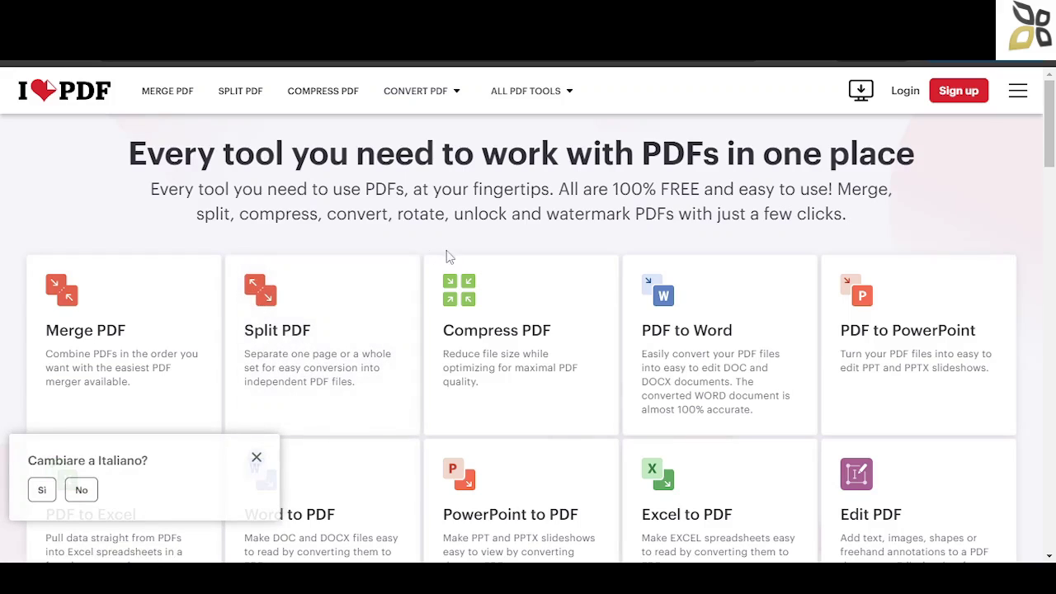
left_click(256, 457)
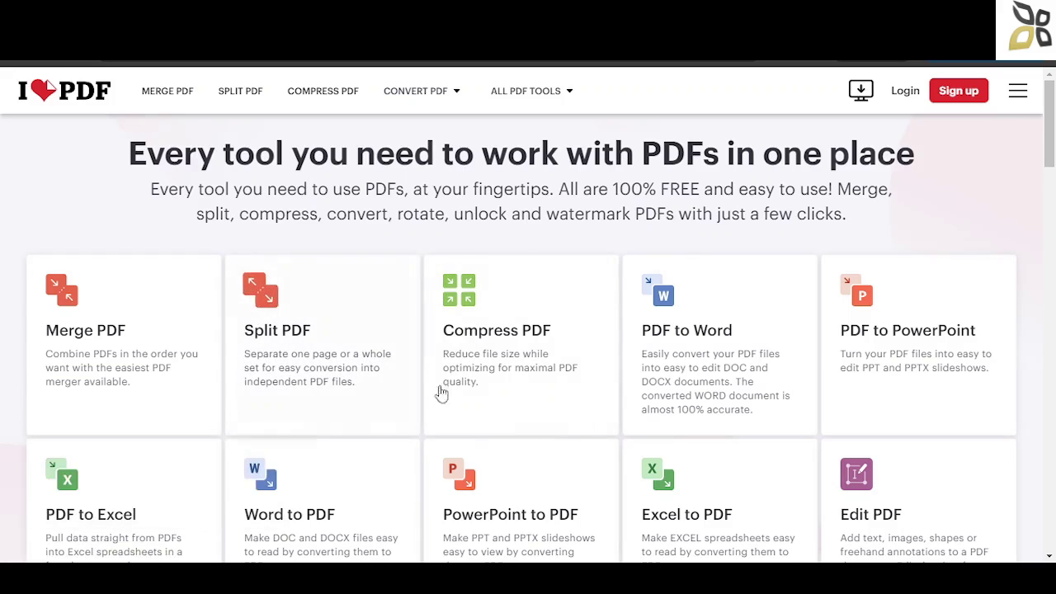
Convert the Esame - Foglio1 PDF with the PDF to Excel tool and save the spreadsheet in the Download folder.
left_click_drag(1053, 139, 1024, 196)
scroll(1024, 196, "up", 1)
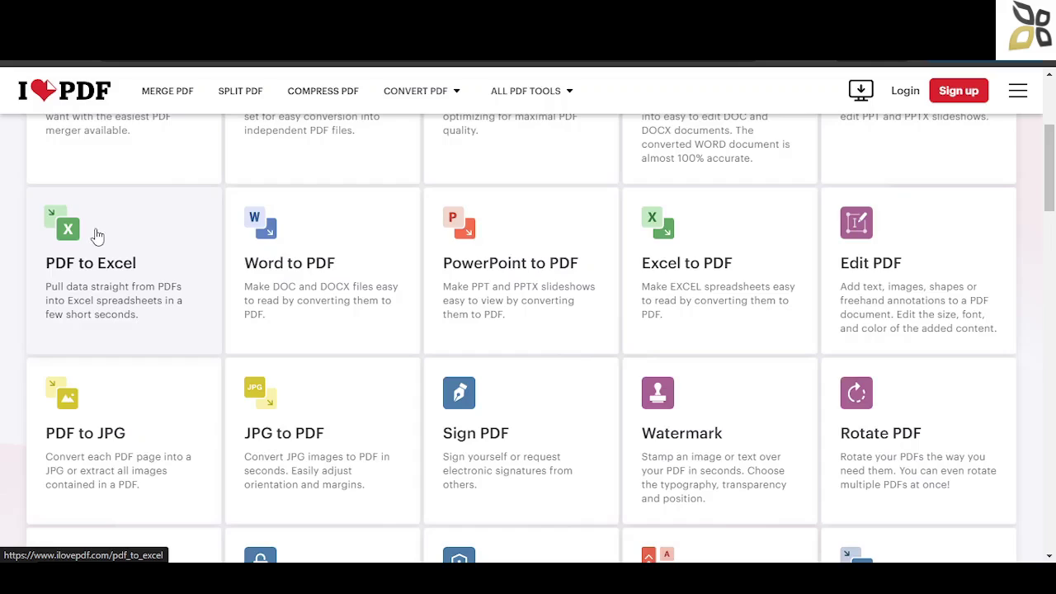
left_click(100, 237)
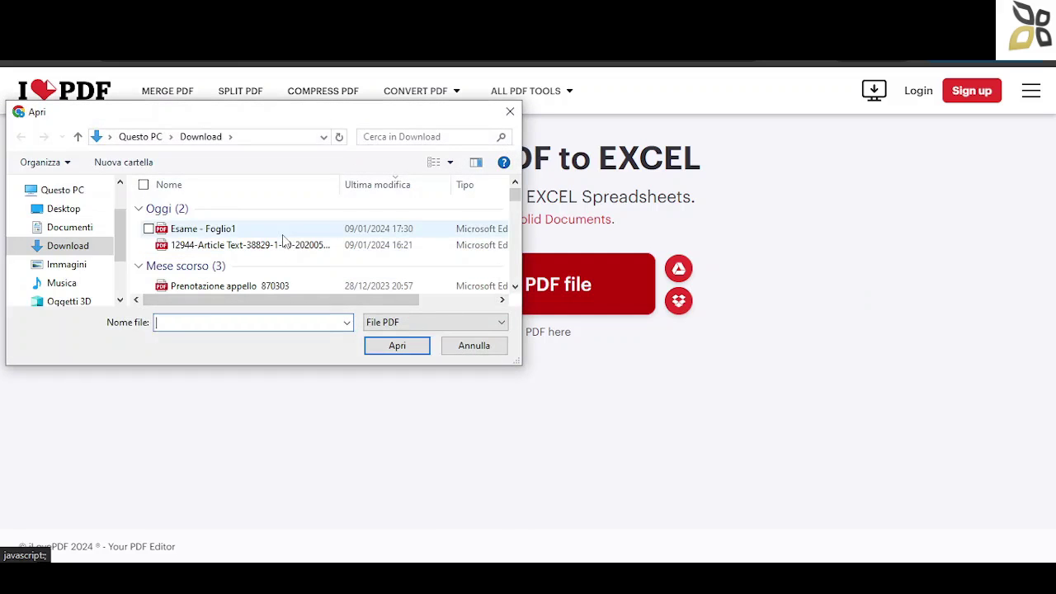
left_click(283, 235)
left_click(393, 348)
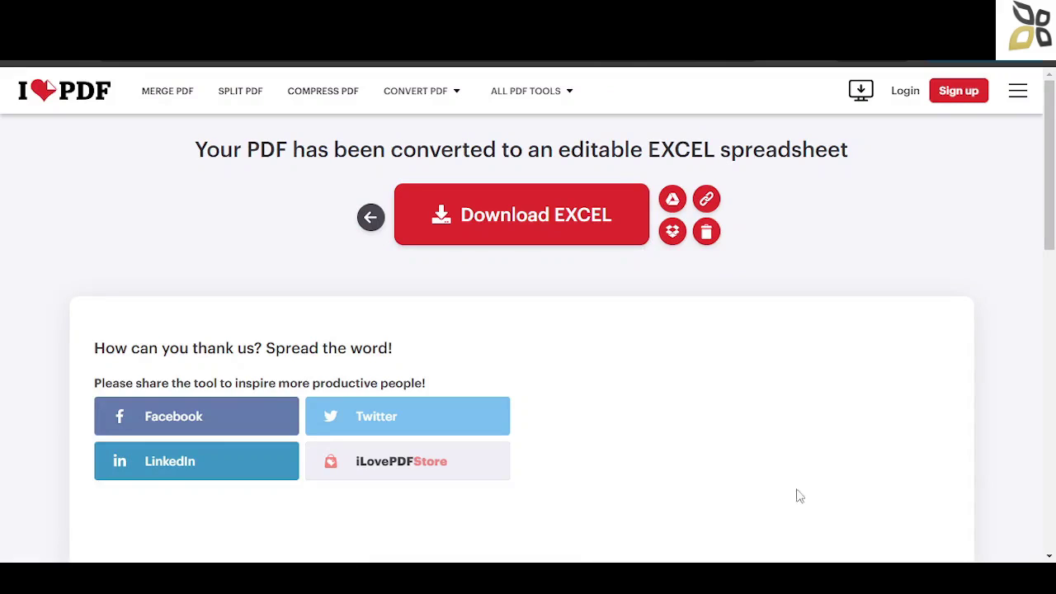
left_click(535, 221)
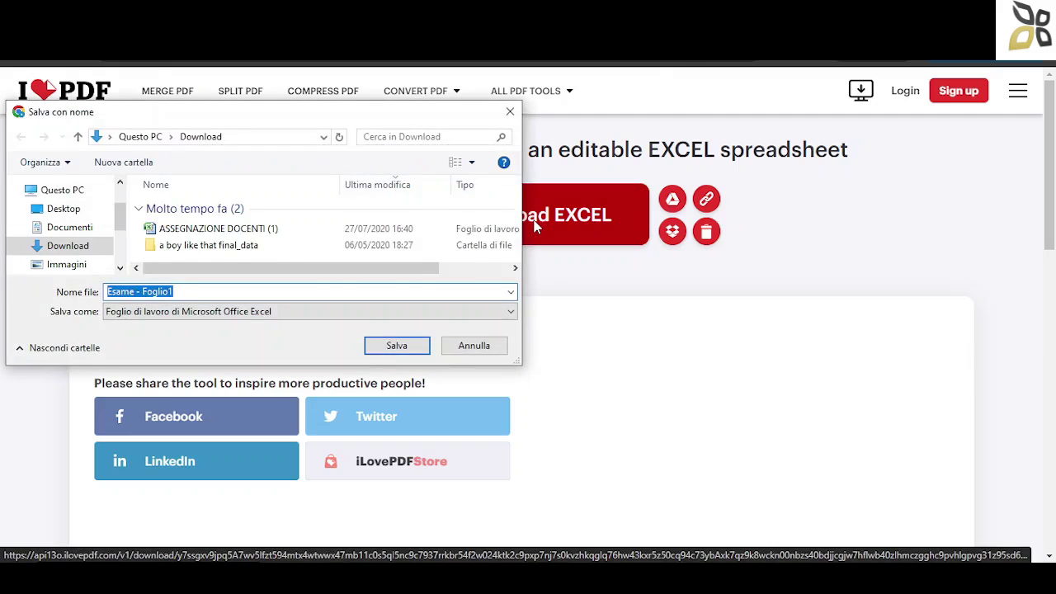
left_click(413, 345)
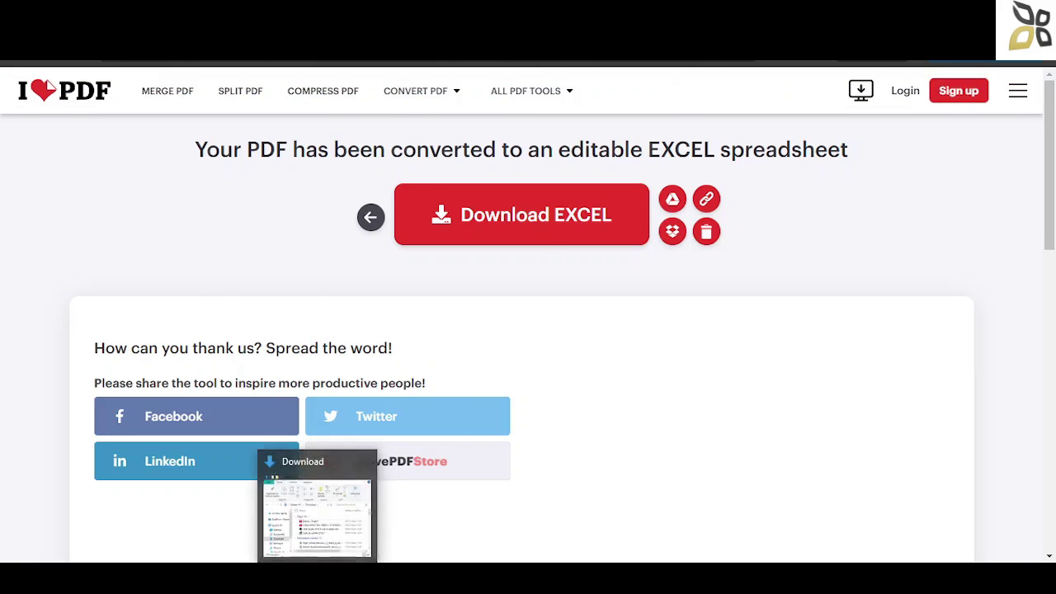
Open the downloaded Esame - Foglio1 spreadsheet from the Download folder in Excel, examine the converted table and return to the browser.
left_click(318, 506)
right_click(477, 306)
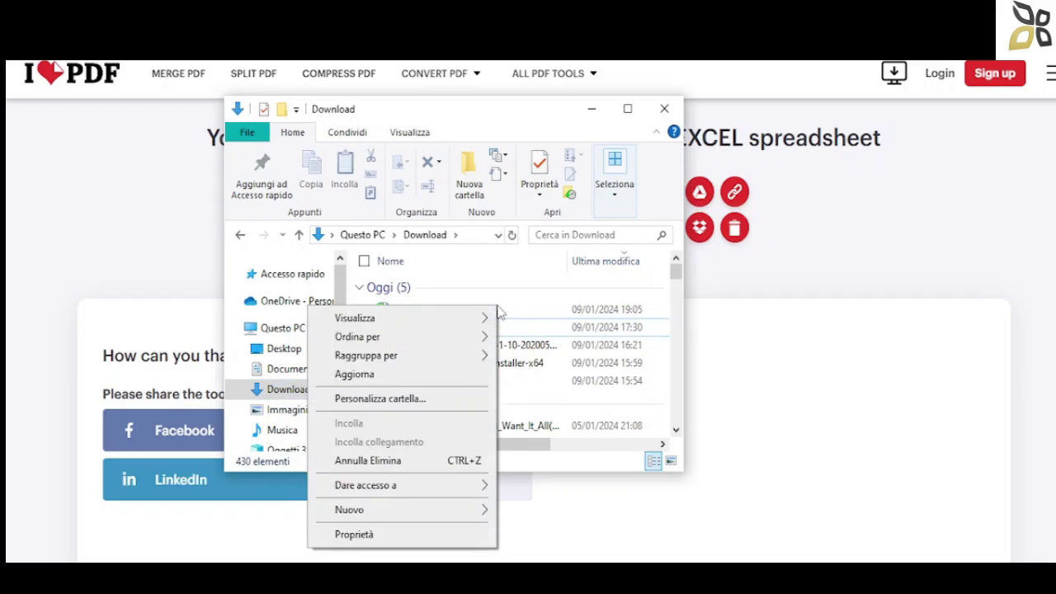
left_click(497, 310)
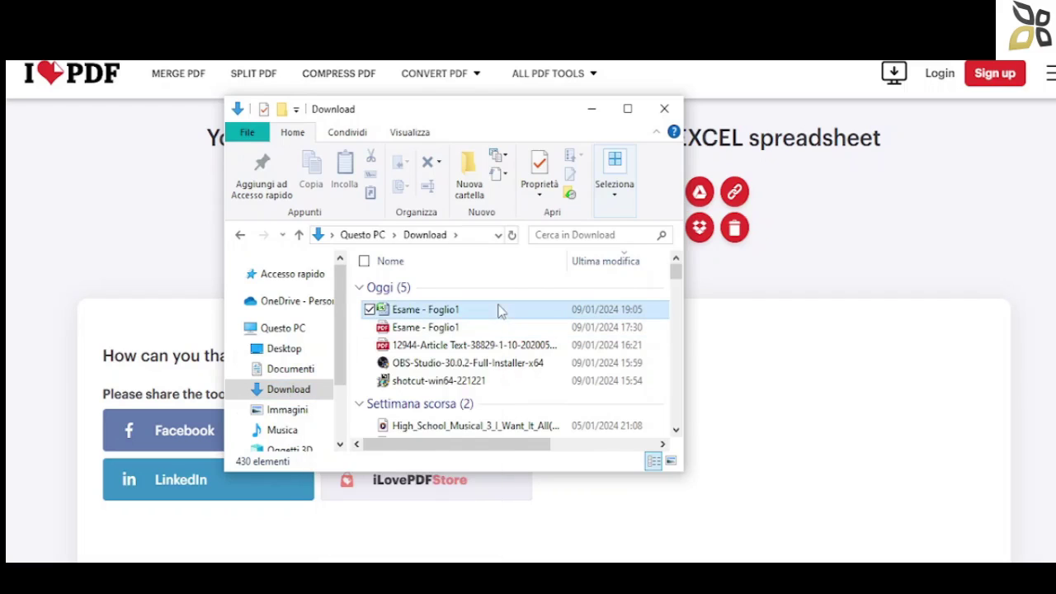
double_click(493, 309)
right_click(493, 309)
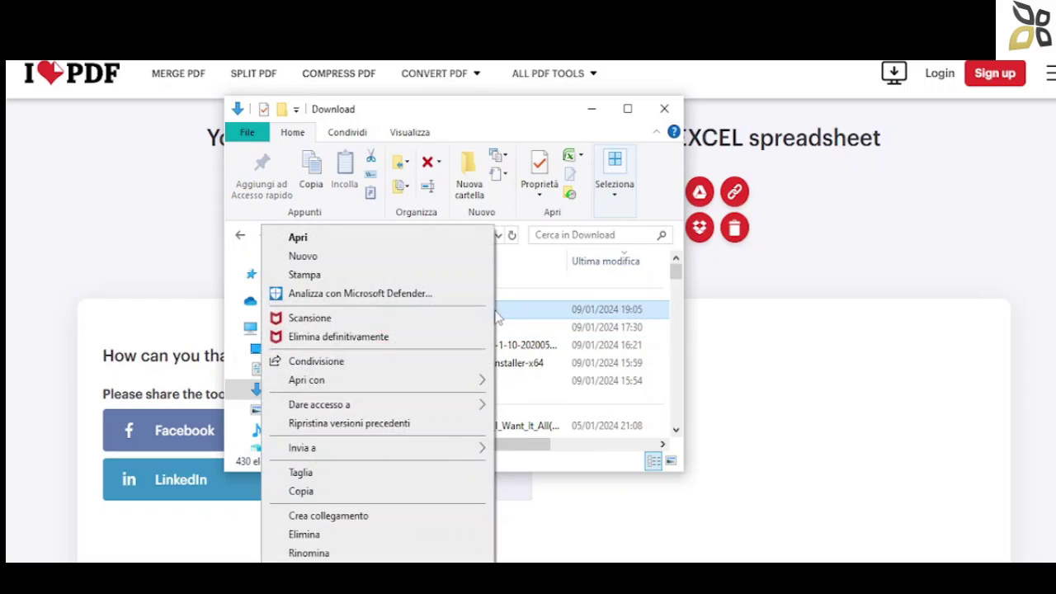
mouse_move(446, 387)
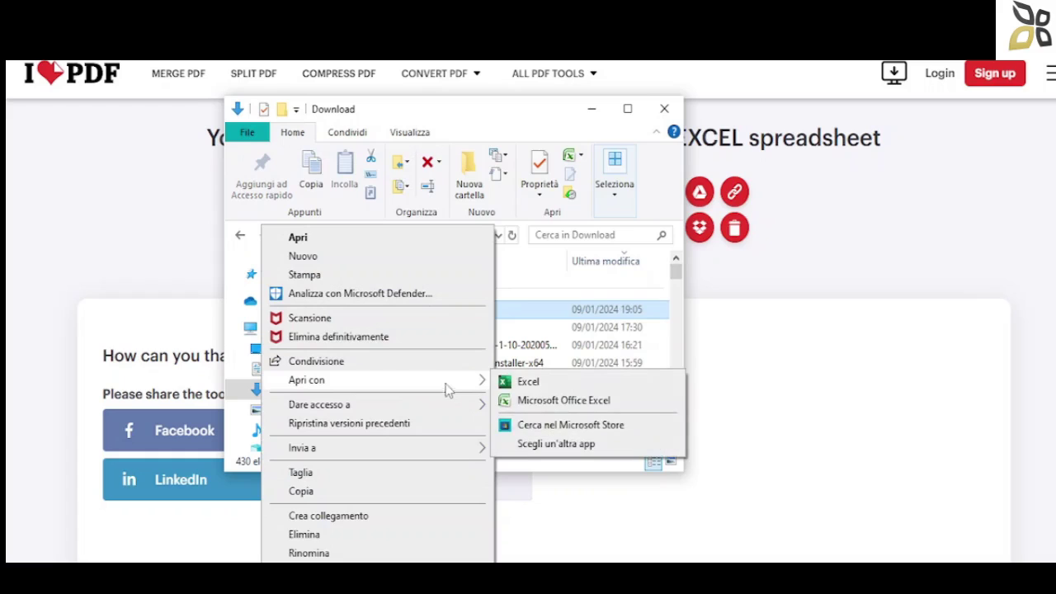
left_click(517, 382)
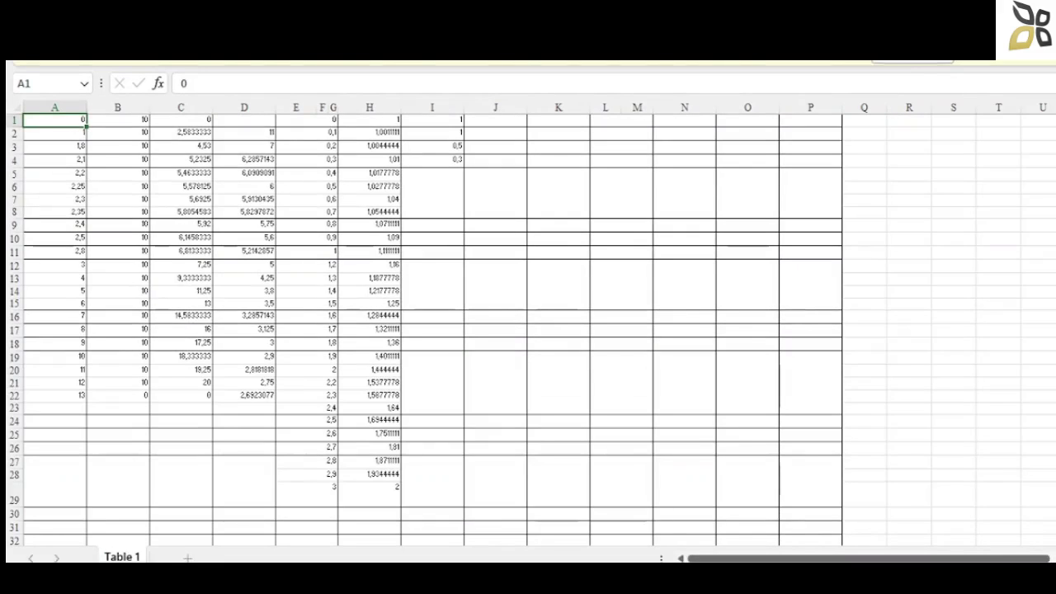
left_click_drag(1052, 169, 1052, 169)
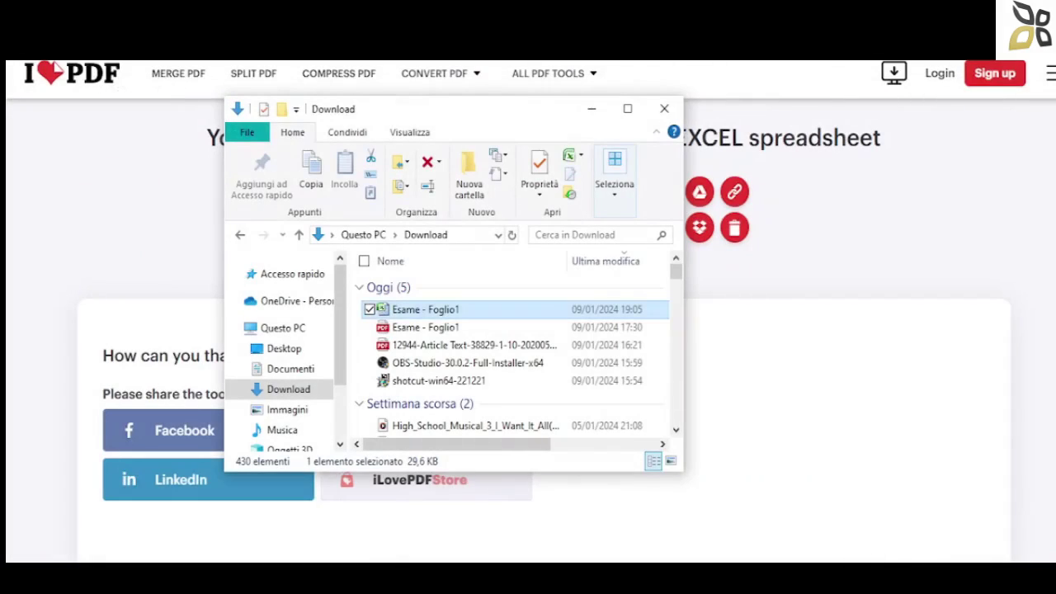
left_click(600, 111)
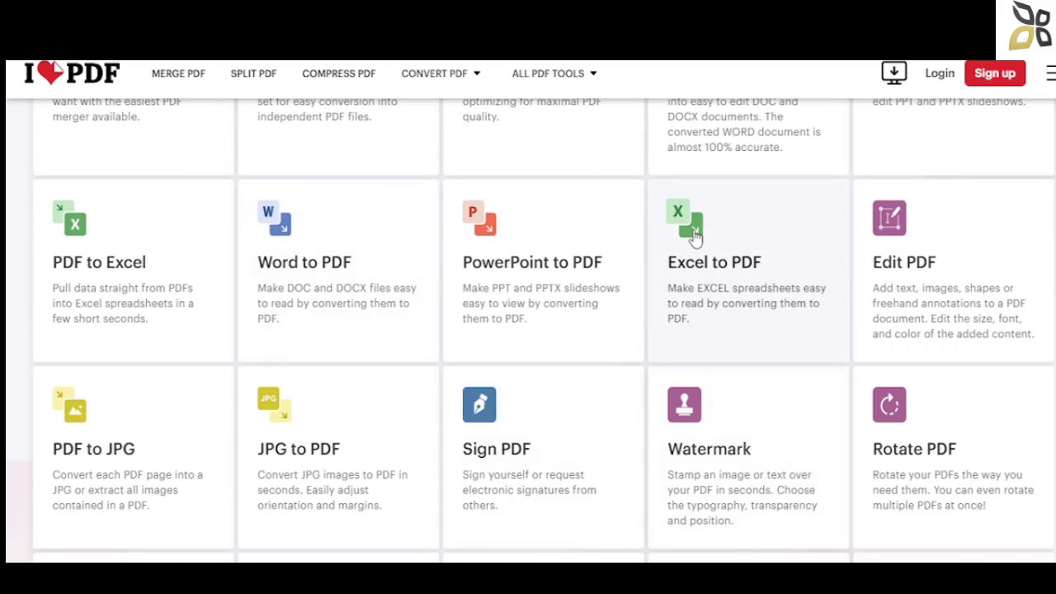
Convert the Esame - Foglio1.xlsx spreadsheet with the Excel to PDF tool.
left_click(695, 236)
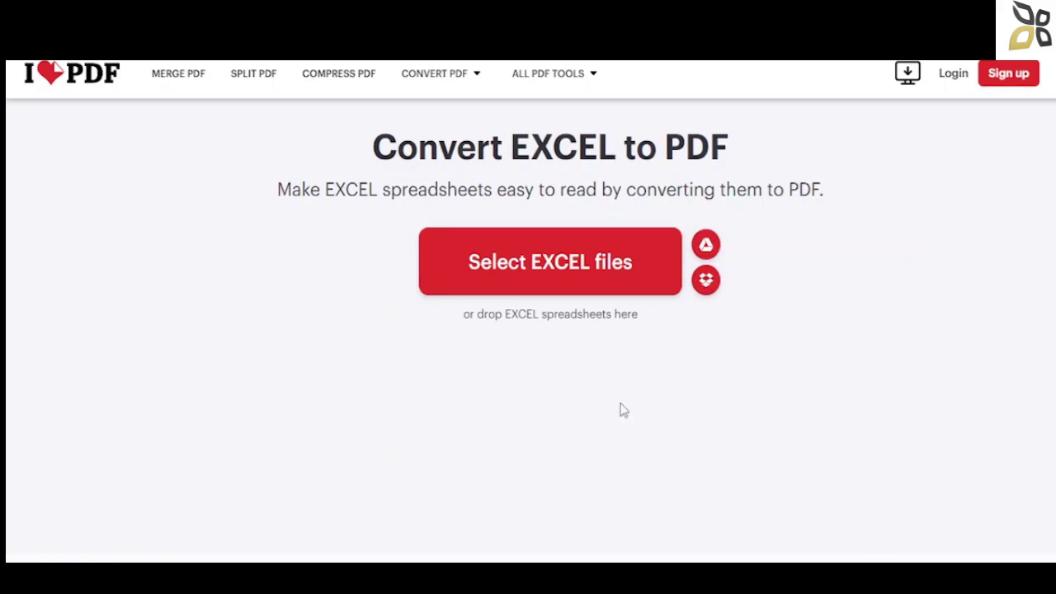
left_click(509, 267)
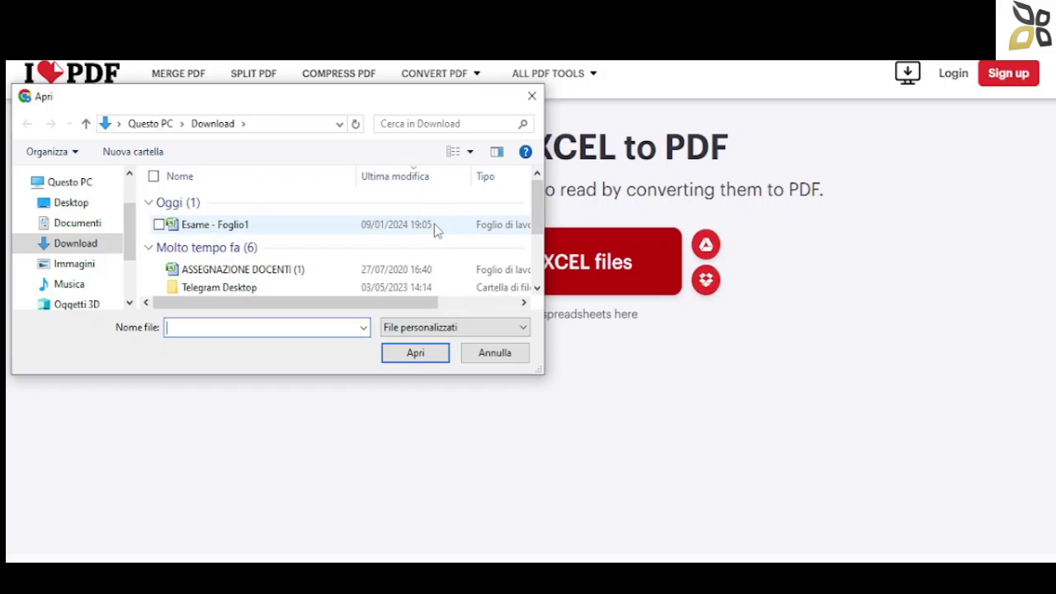
left_click(435, 229)
left_click(435, 353)
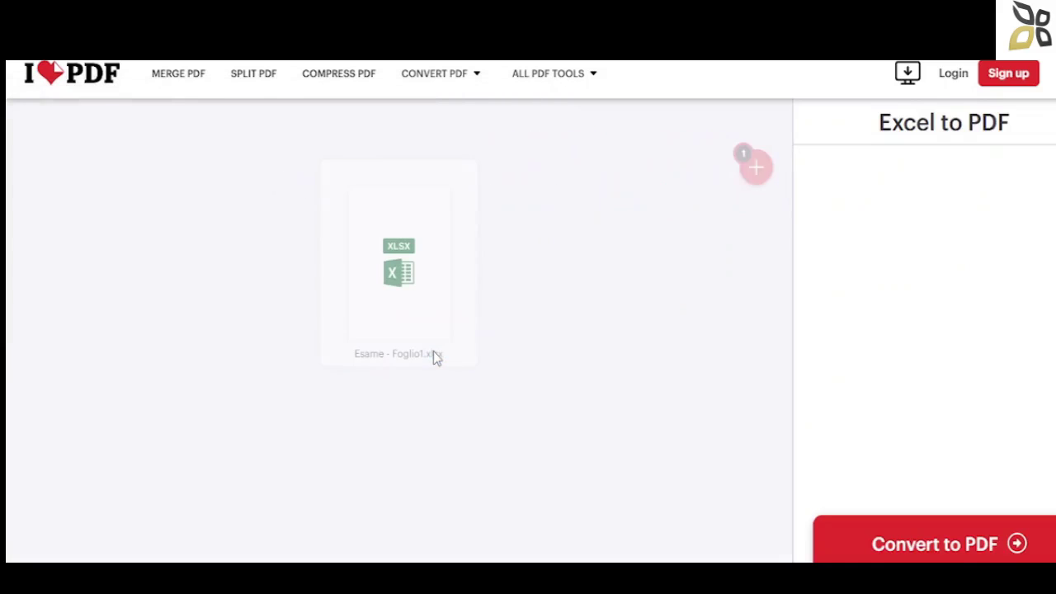
mouse_move(754, 165)
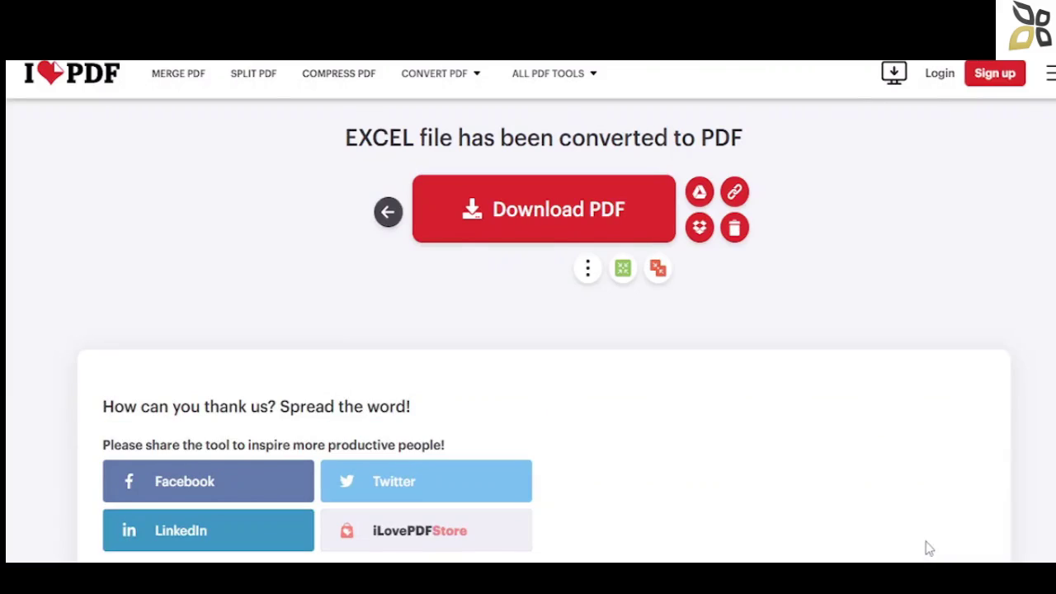
Save the converted PDF as Esame - Foglio1 (1) in the Download folder.
mouse_move(623, 275)
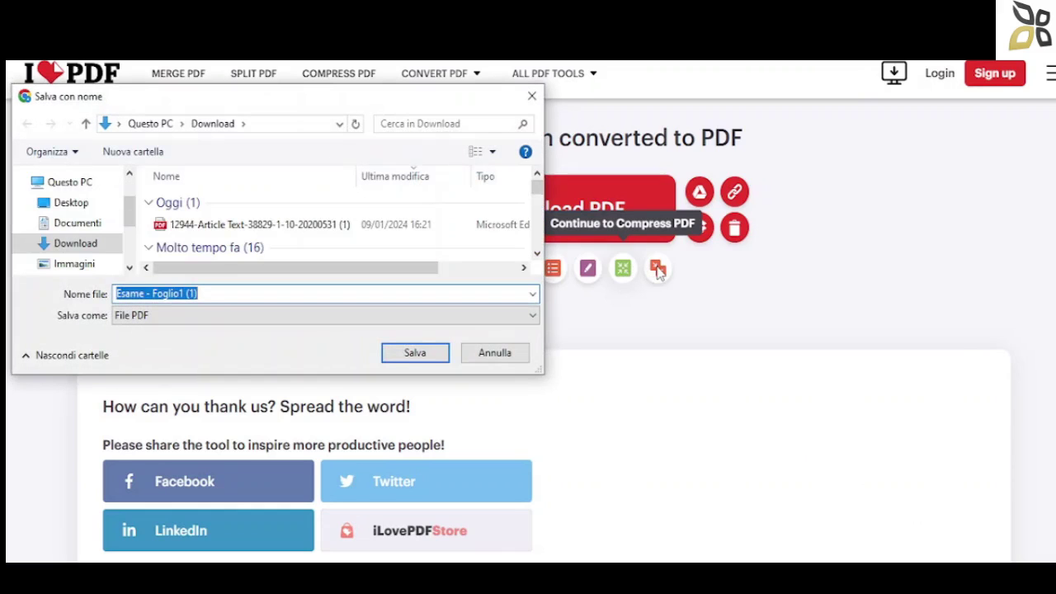
left_click(532, 96)
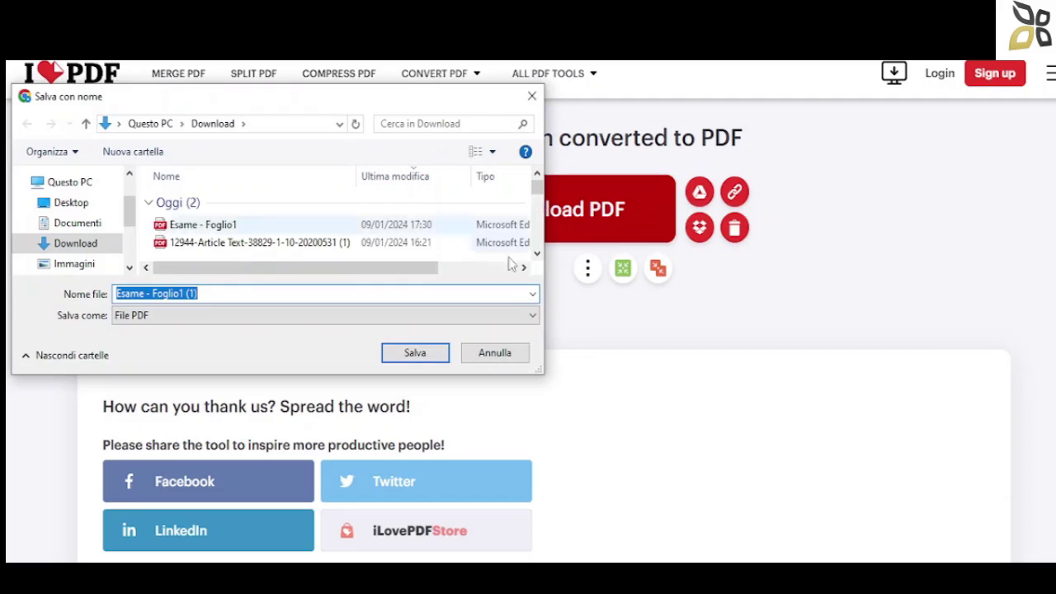
left_click(417, 355)
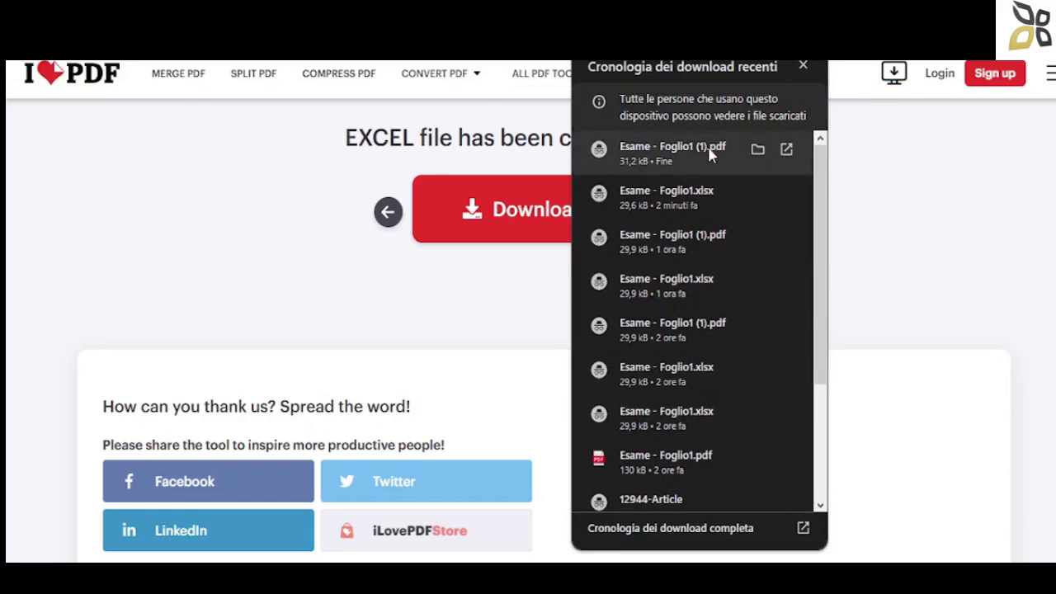
Open the downloaded Esame - Foglio1 (1).pdf to examine the converted table, close it and return to the iLovePDF tools overview.
left_click(707, 146)
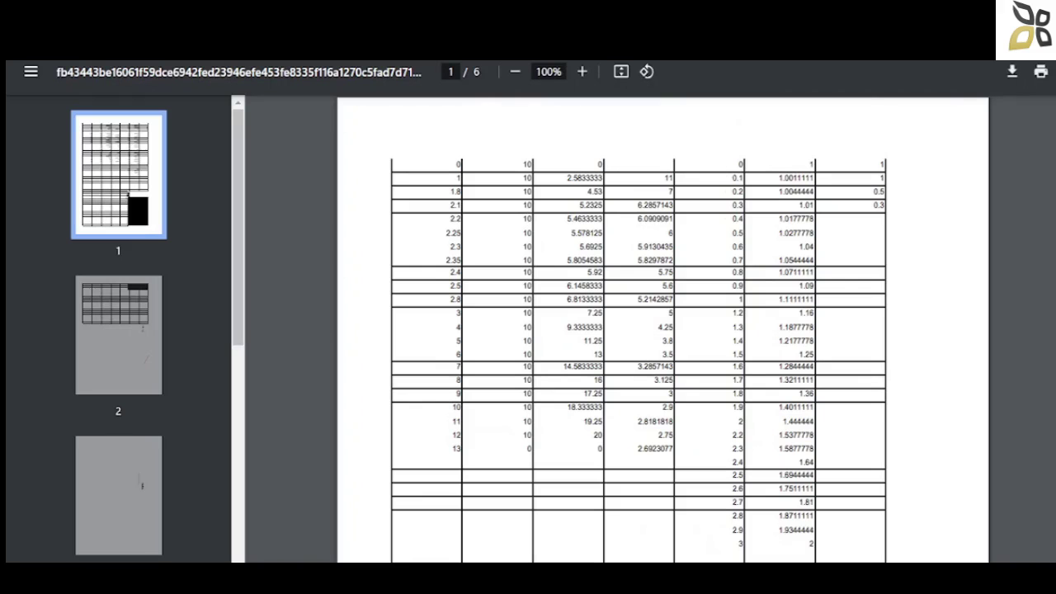
key("ctrl+w")
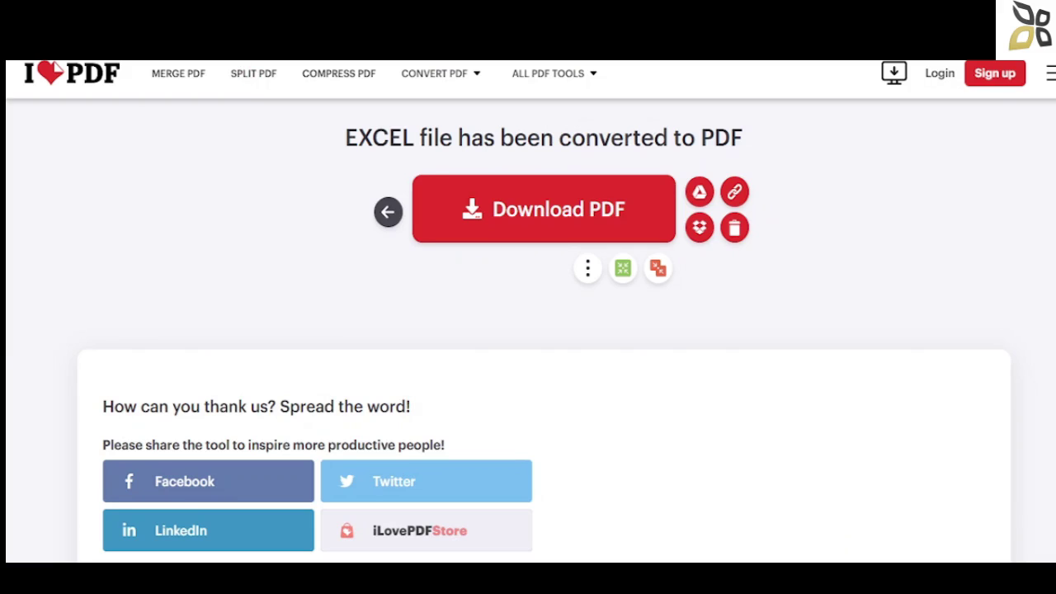
key("alt+Left")
key("alt+Left")
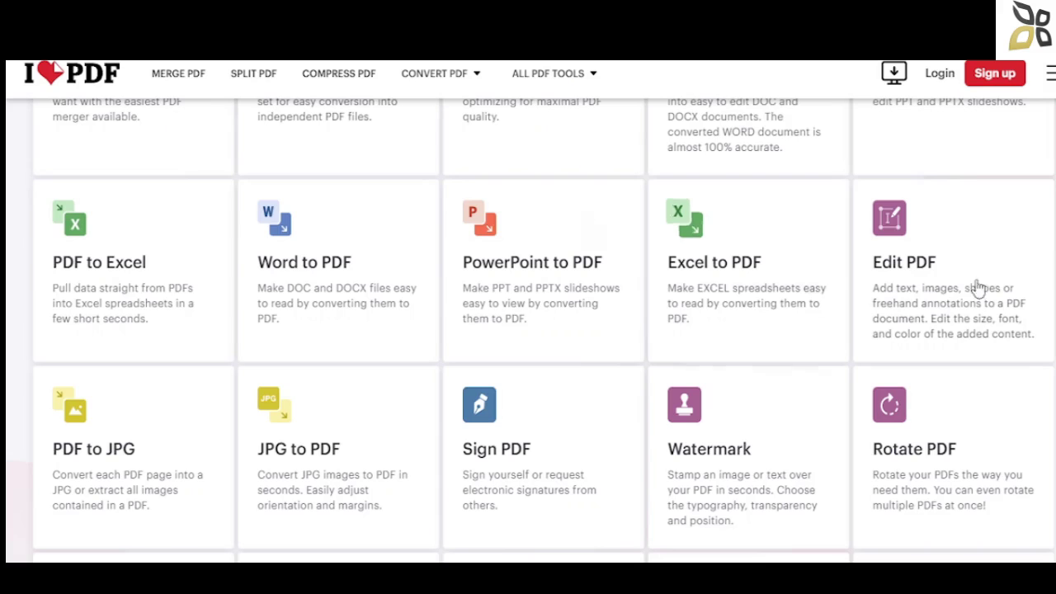
scroll(978, 288, "up", 3)
scroll(55, 71, "up", 1)
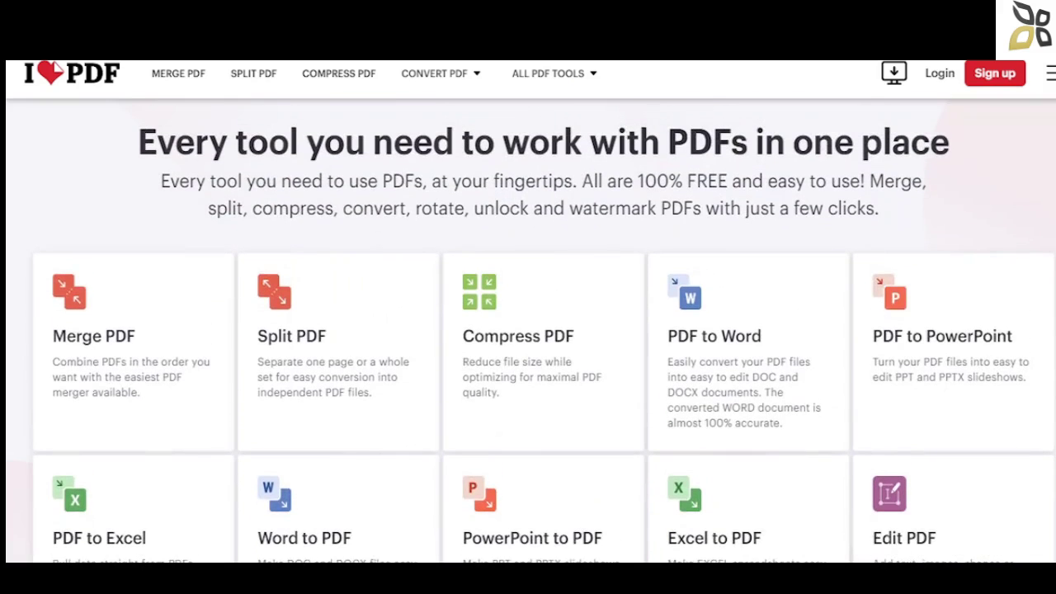